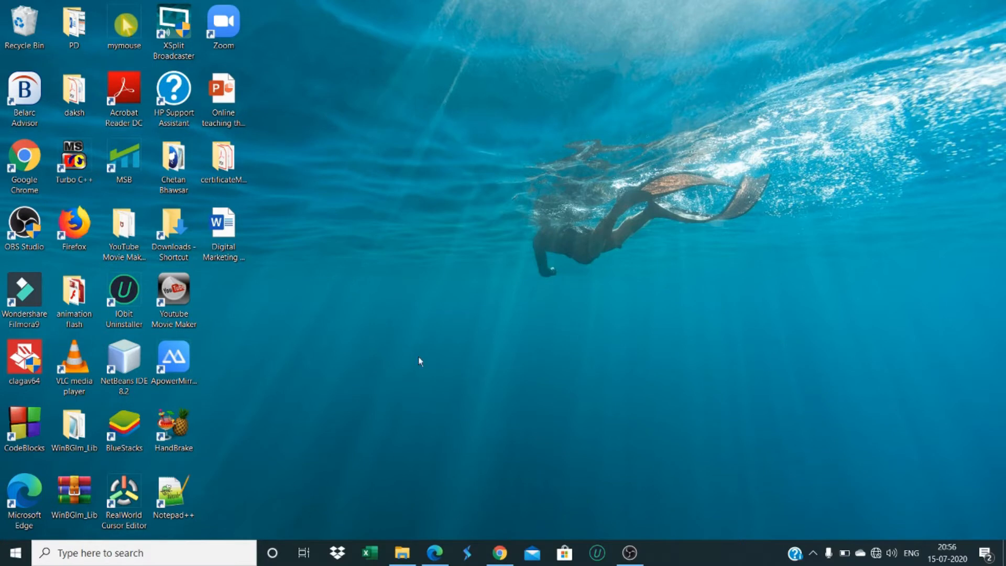
In Chrome, search Google for "obs studio" in a new tab and download the Windows installer from obsproject.com
mouse_move(499, 553)
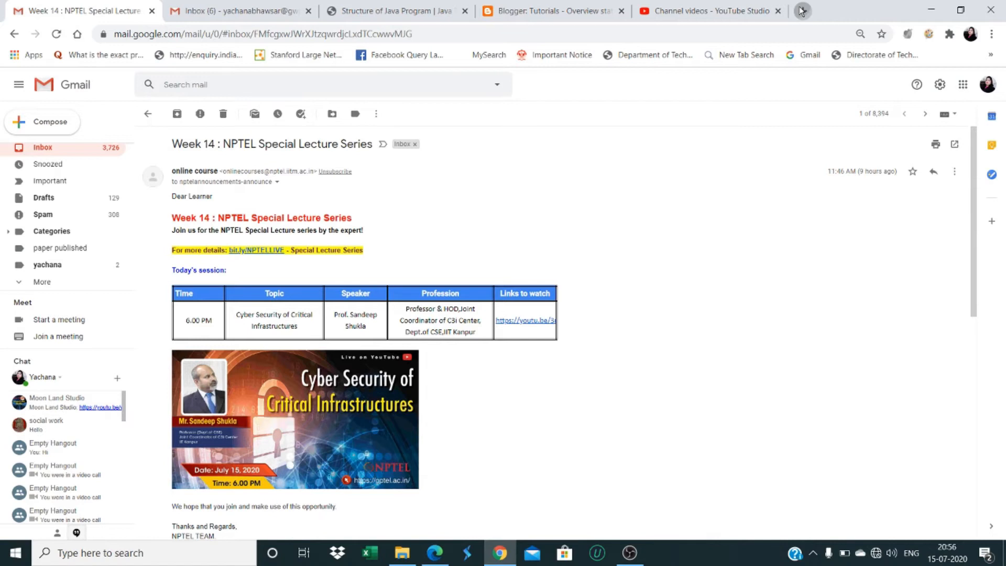
left_click(802, 11)
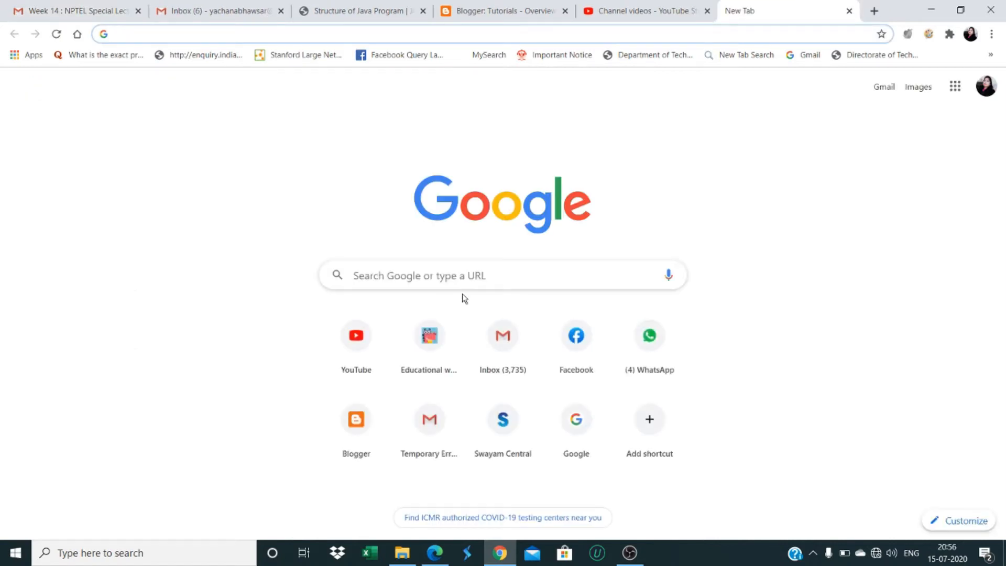
left_click(473, 275)
type("OBS")
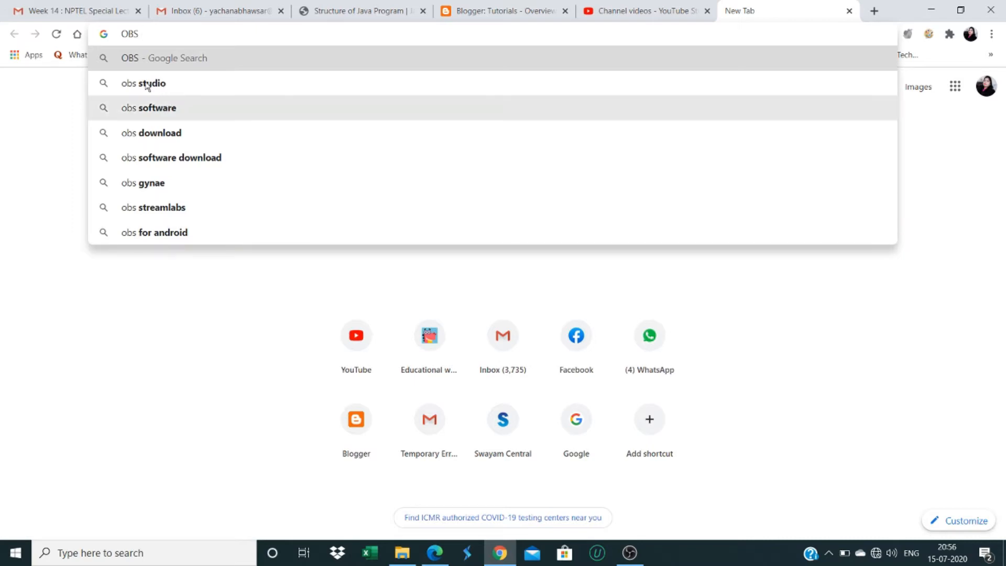
left_click(147, 85)
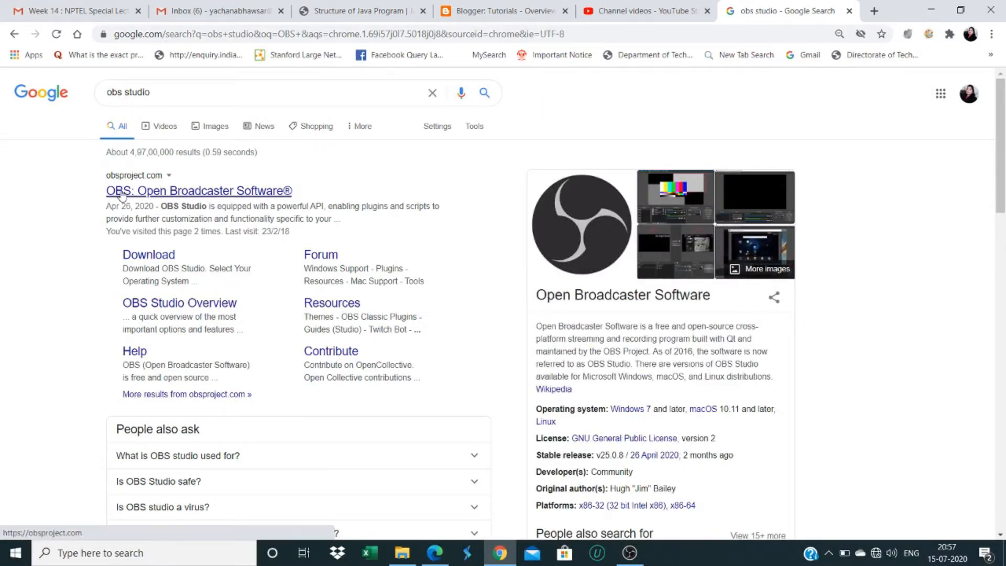
left_click(180, 193)
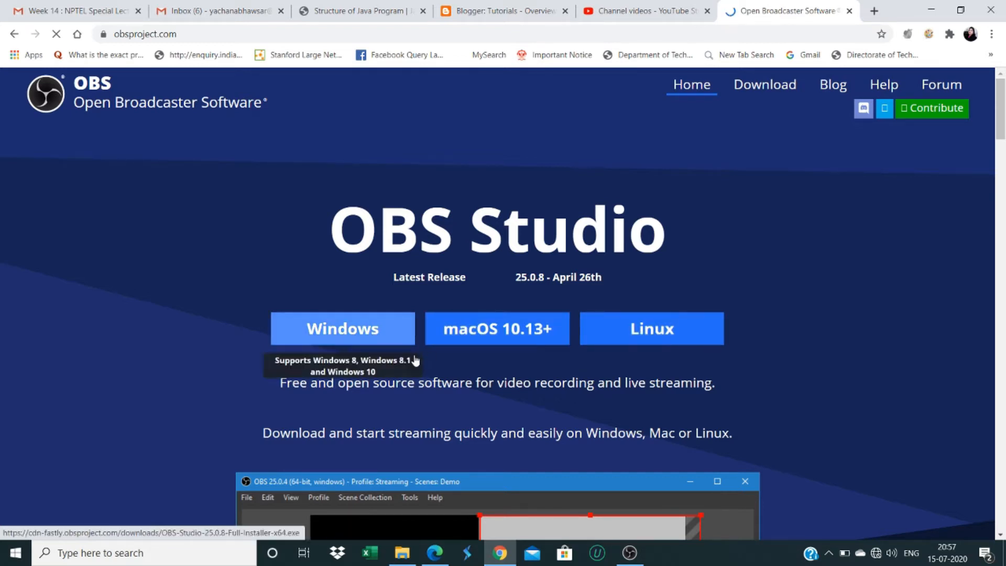
left_click(366, 327)
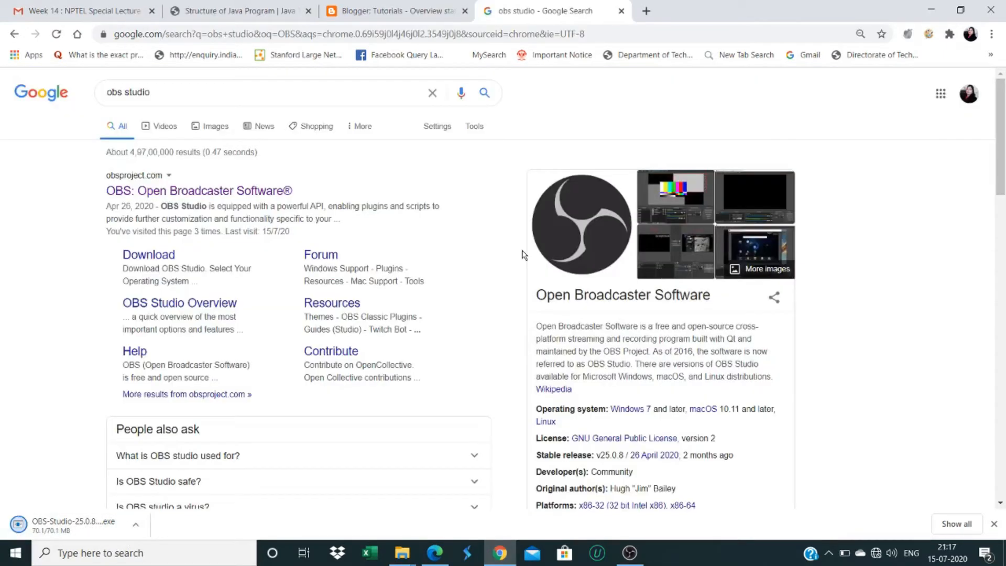
Run the downloaded OBS Studio 25.0.8 installer and try to continue past its welcome page
left_click(135, 526)
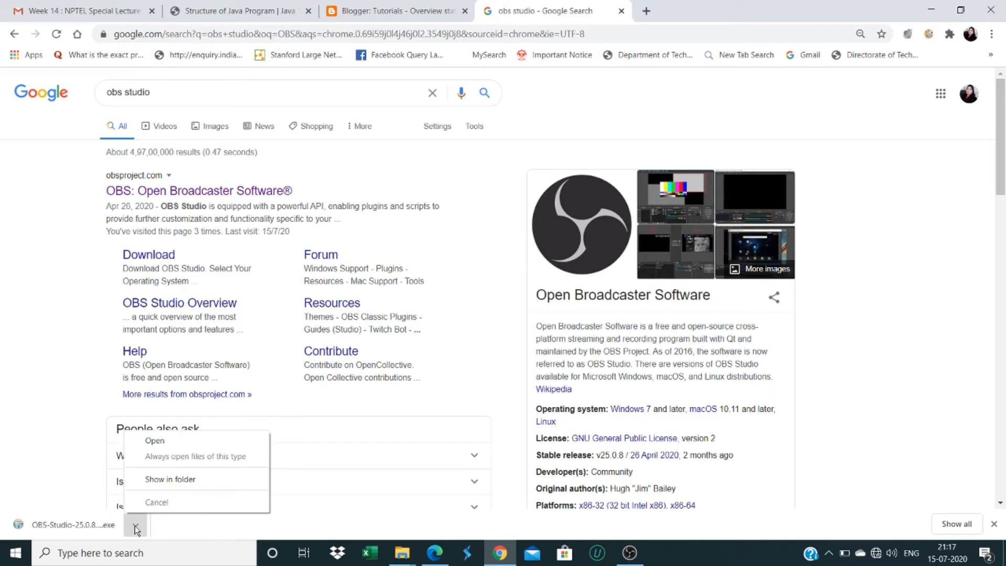
left_click(91, 531)
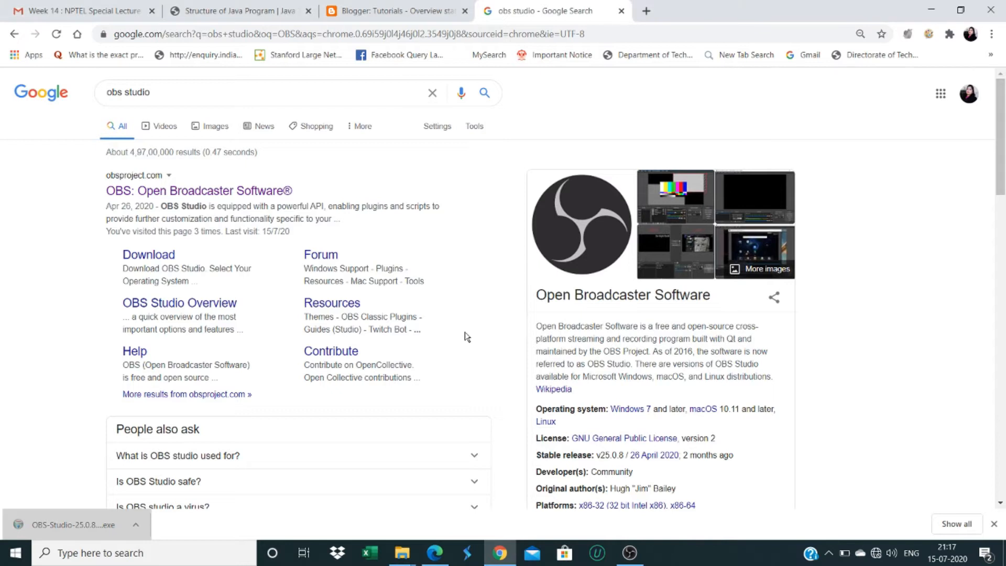
left_click(131, 526)
left_click(155, 440)
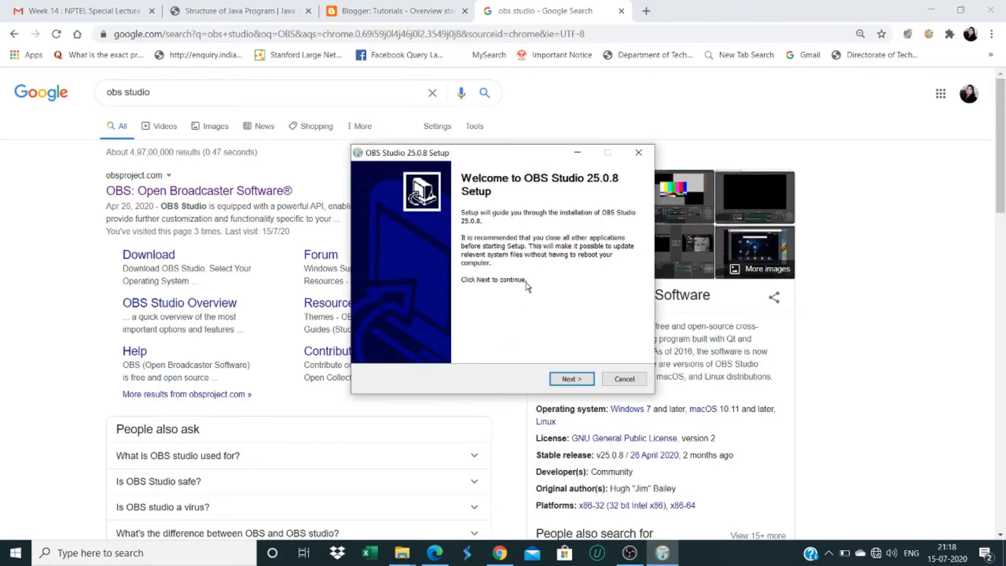
left_click(572, 379)
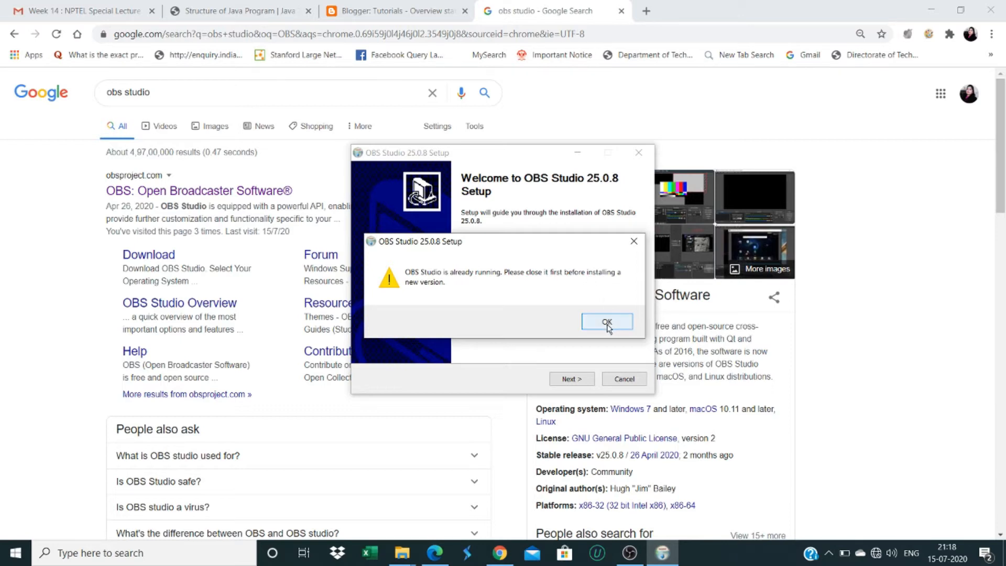
left_click(633, 241)
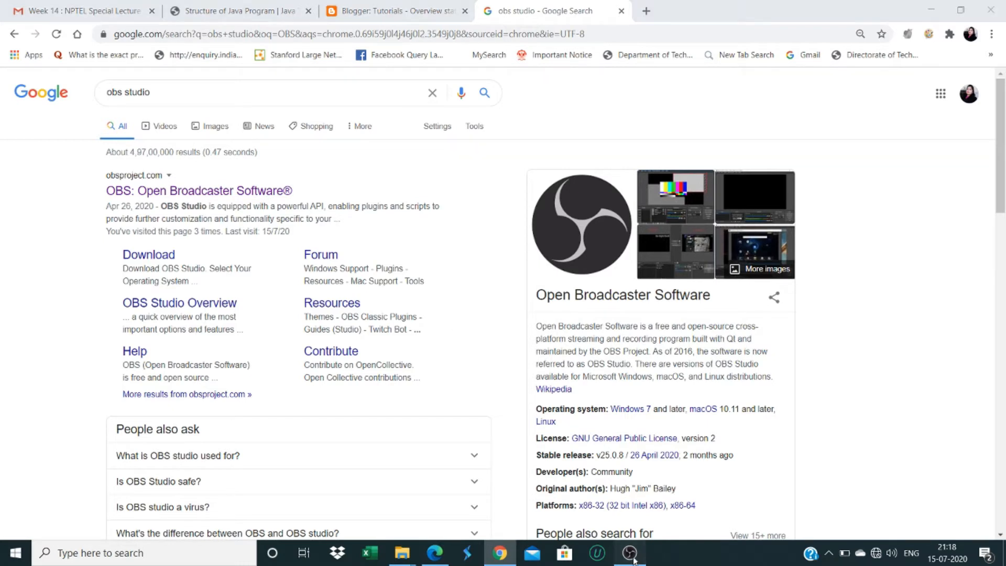
Switch to OBS Studio and examine the source types that can be added and the Desktop Audio mixer options
left_click(629, 552)
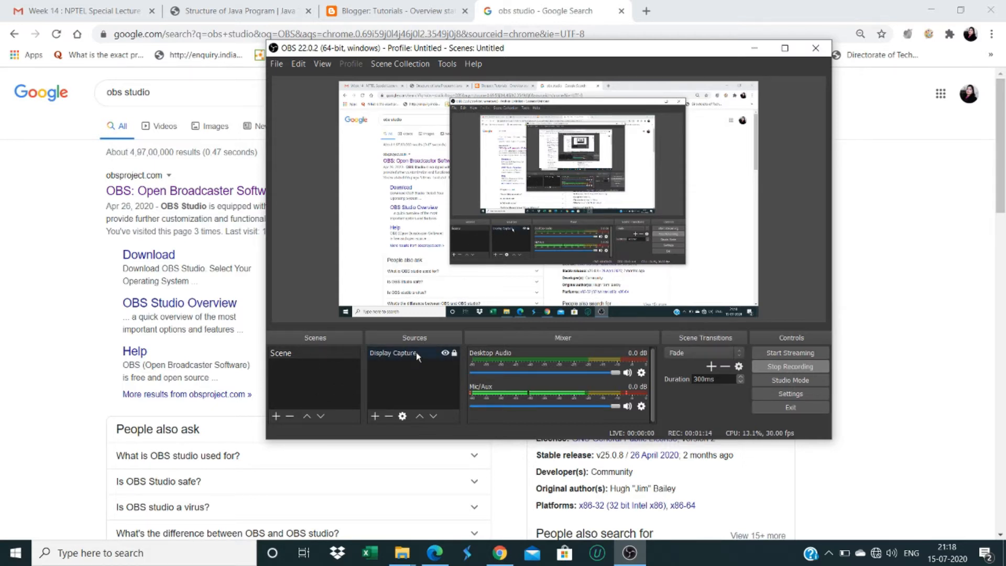
left_click(375, 417)
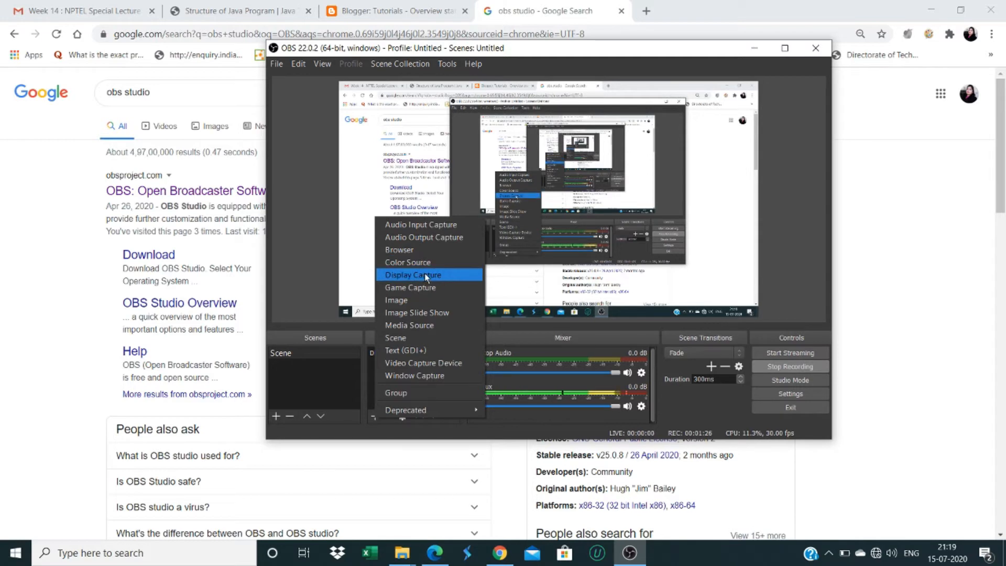
left_click(353, 391)
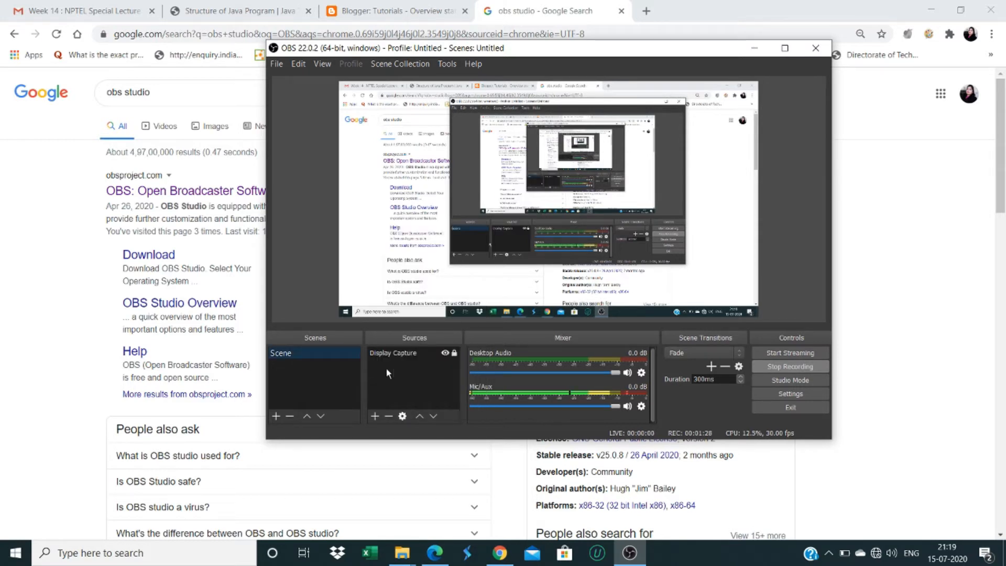
left_click(374, 416)
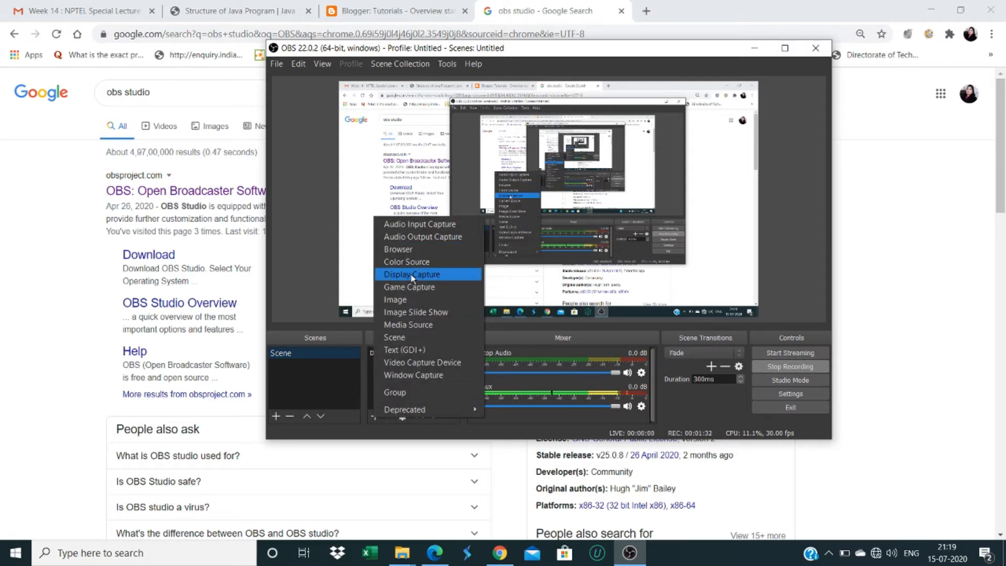
left_click(343, 366)
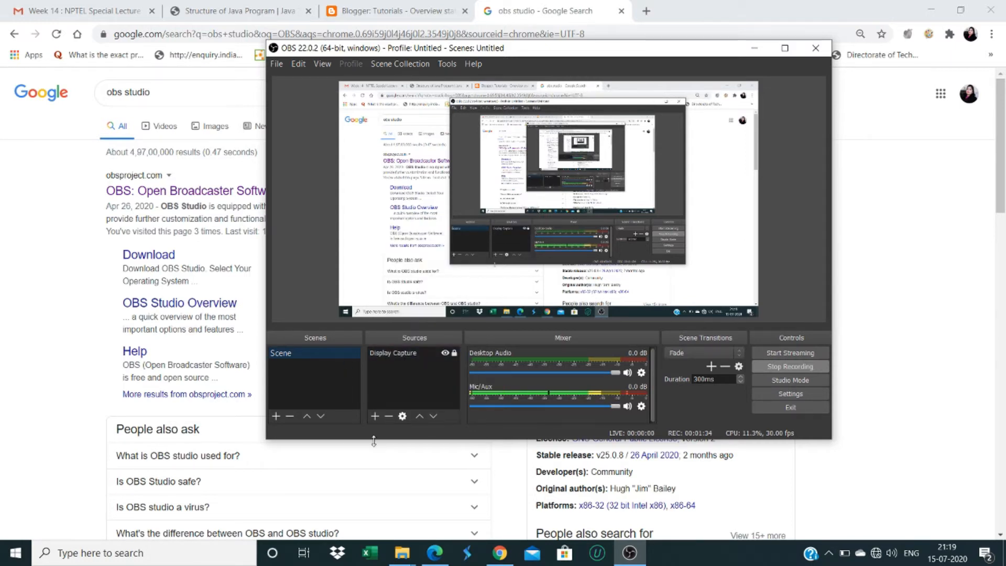
left_click(375, 416)
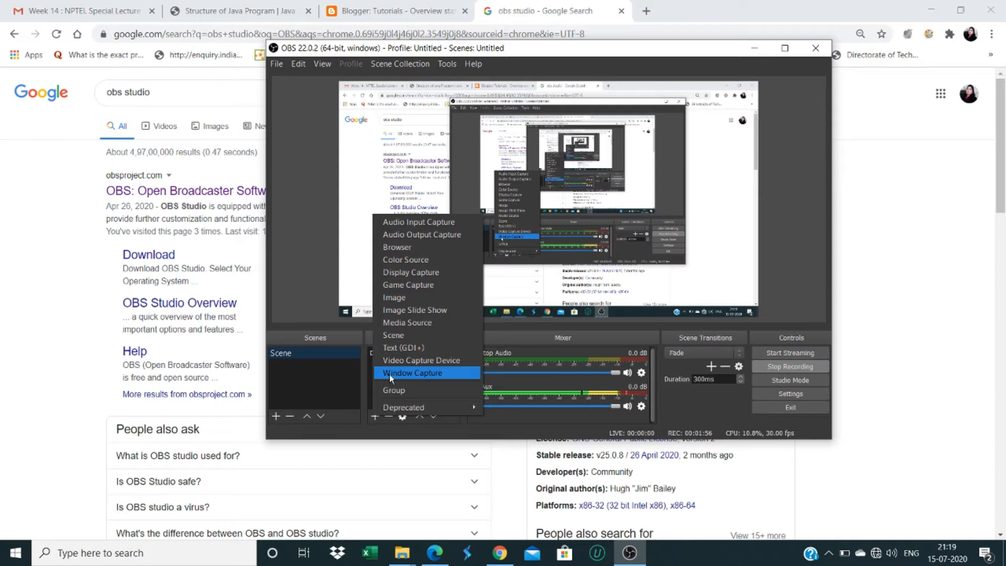
left_click(325, 374)
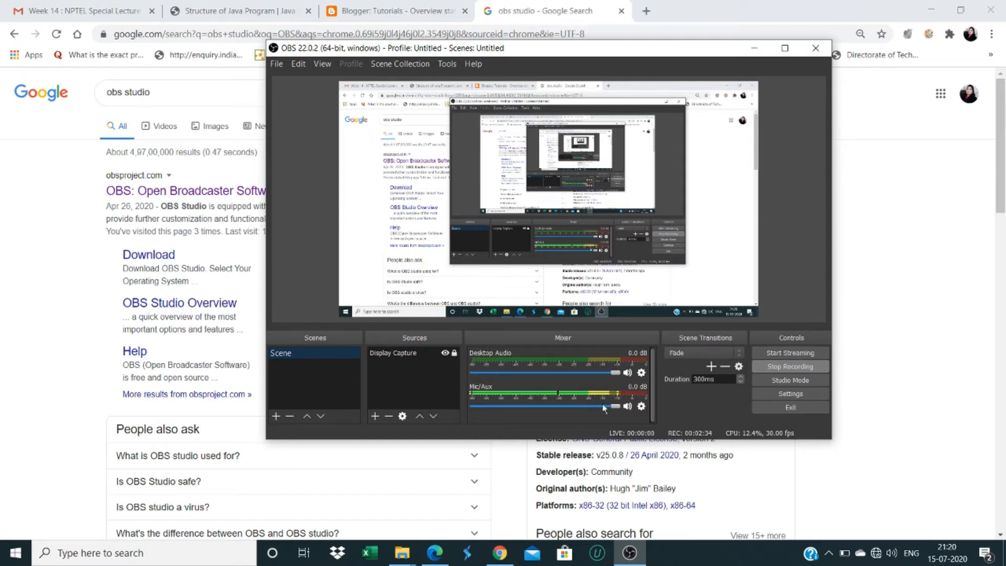
left_click(641, 373)
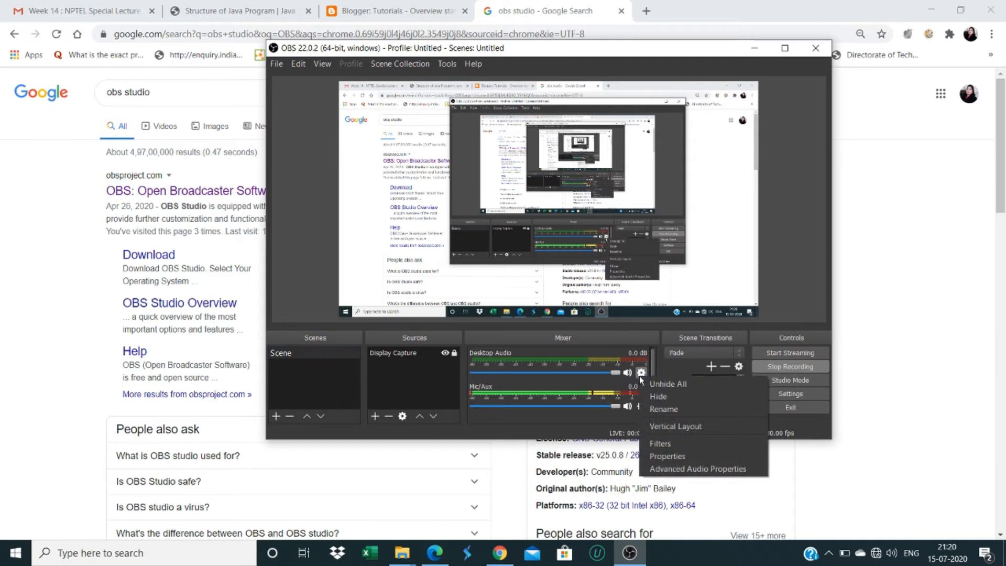
left_click(587, 419)
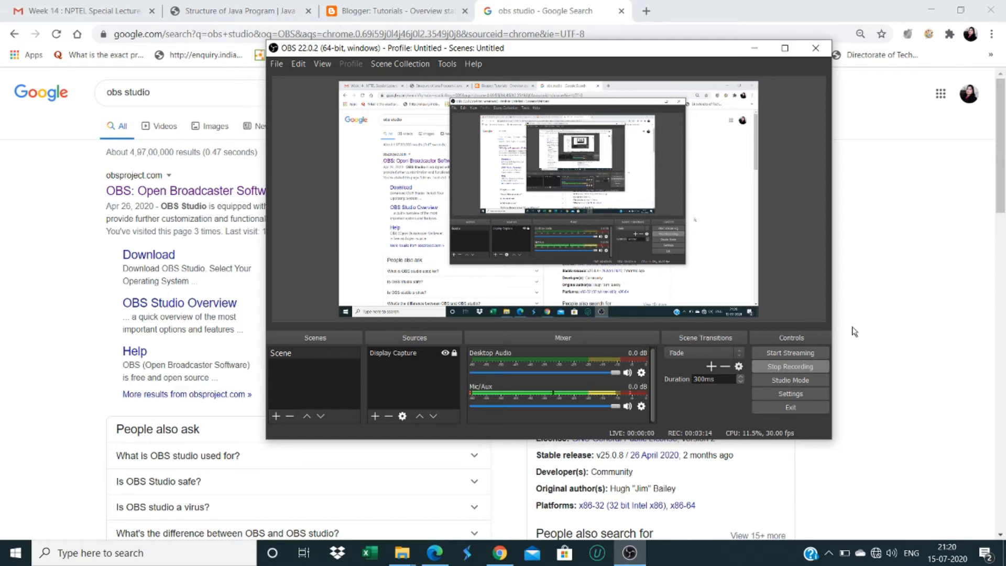
Open the OBS settings and review the General options, including the available themes
left_click(806, 395)
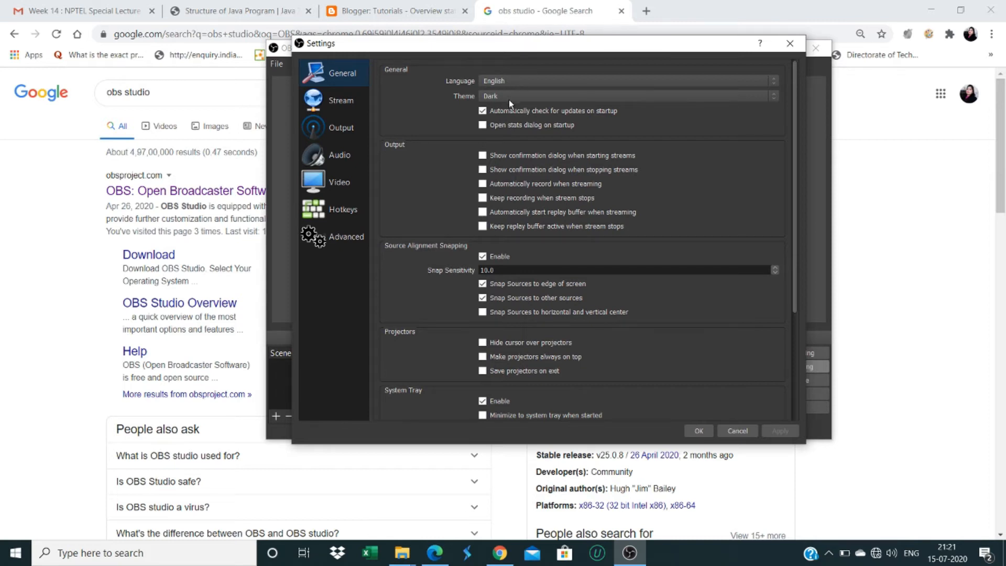
left_click(773, 100)
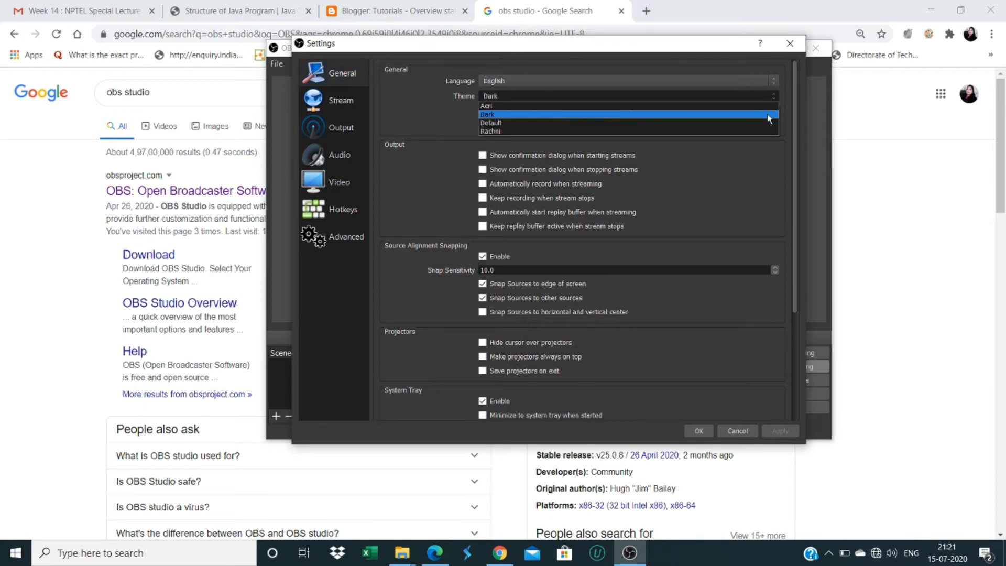
left_click(753, 121)
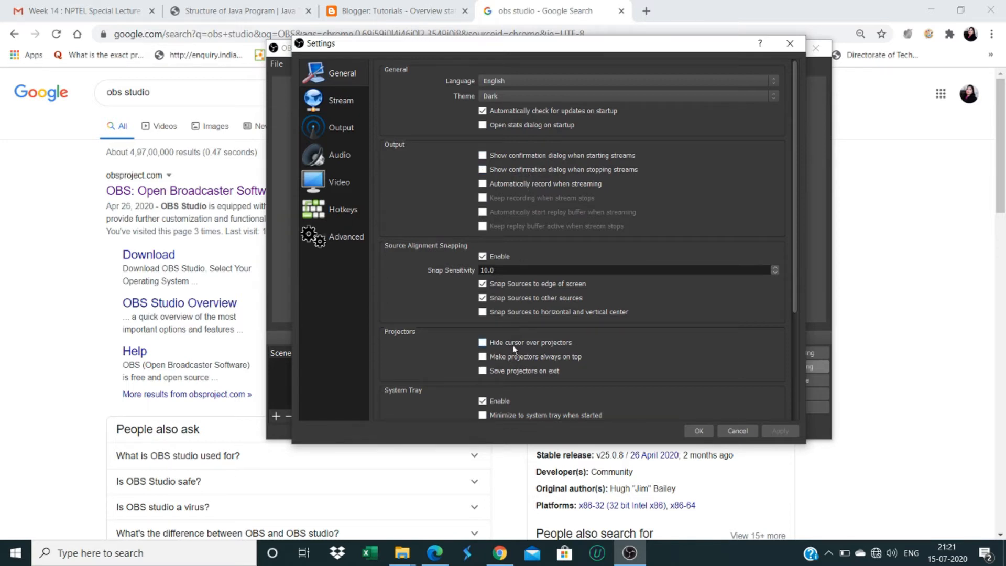
left_click_drag(794, 283, 804, 397)
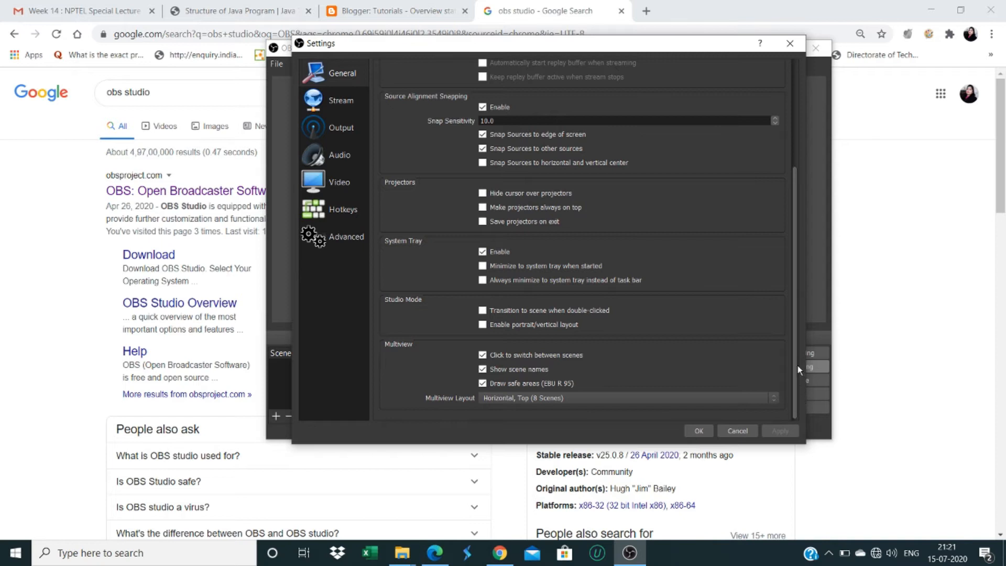
scroll(794, 334, "up", 10)
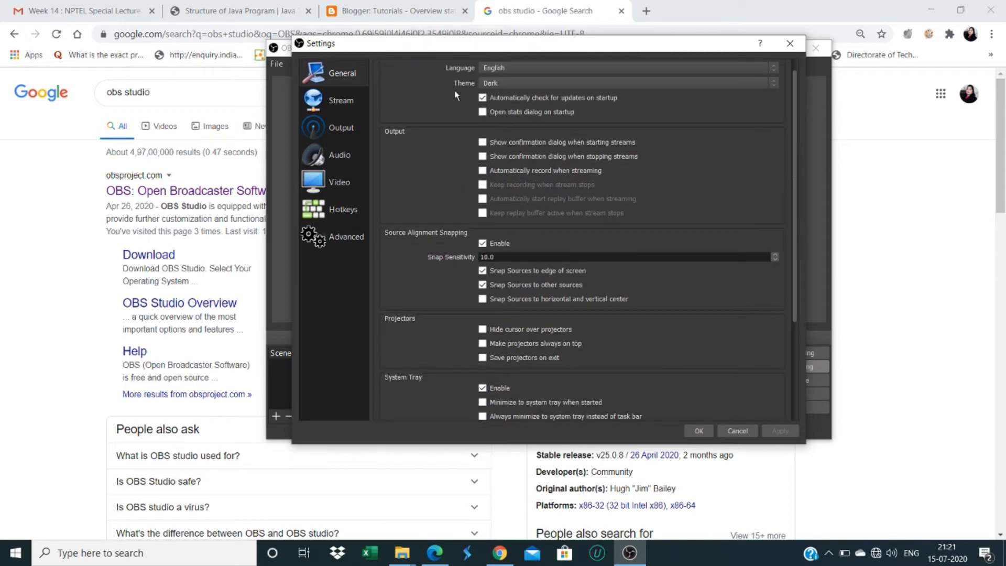
Review the Stream settings and the available streaming services, choosing YouTube / YouTube Gaming
left_click(309, 108)
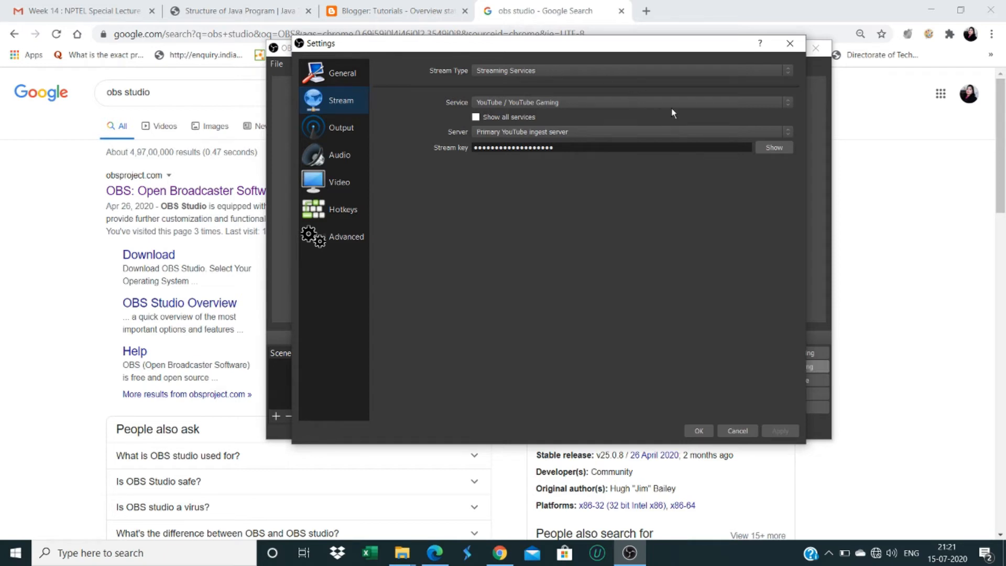
left_click(788, 104)
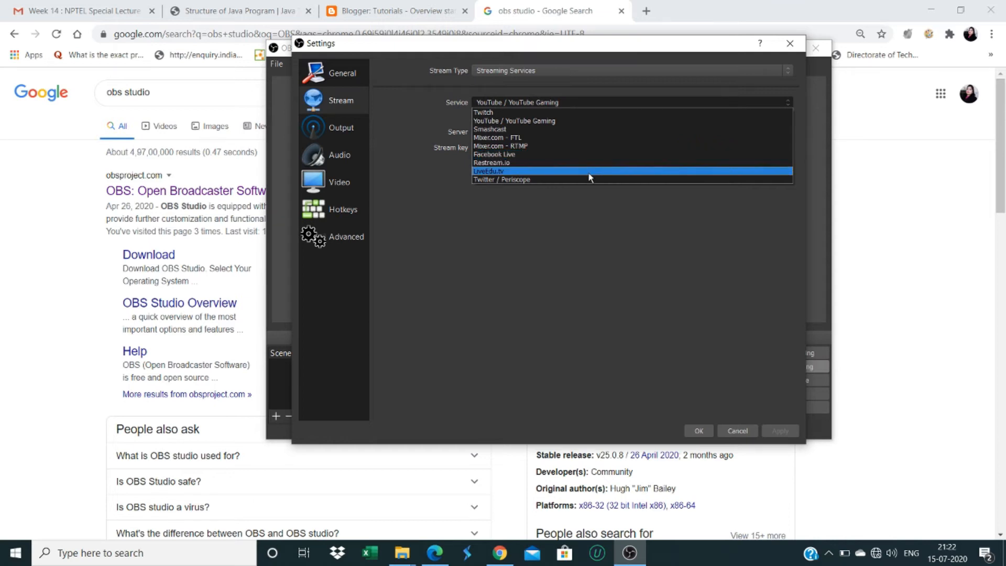
left_click(581, 124)
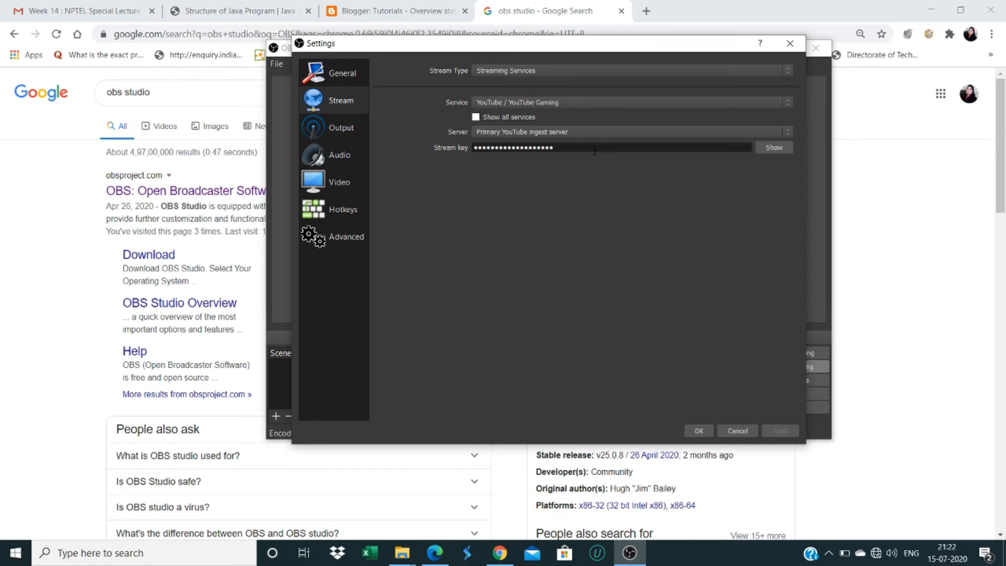
Review the Output settings for streaming, recording, audio tracks and the replay buffer
left_click(355, 131)
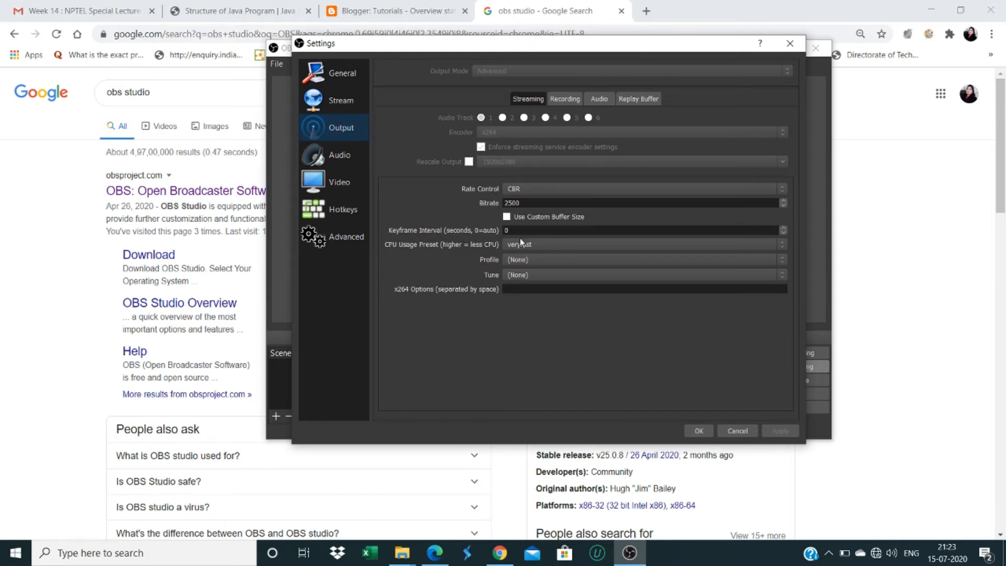
left_click(563, 100)
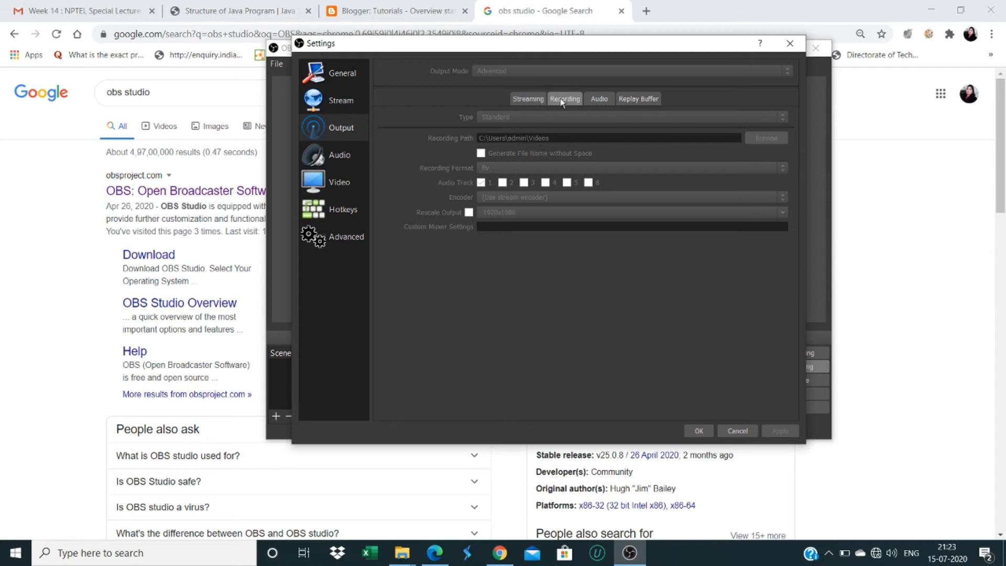
left_click(598, 100)
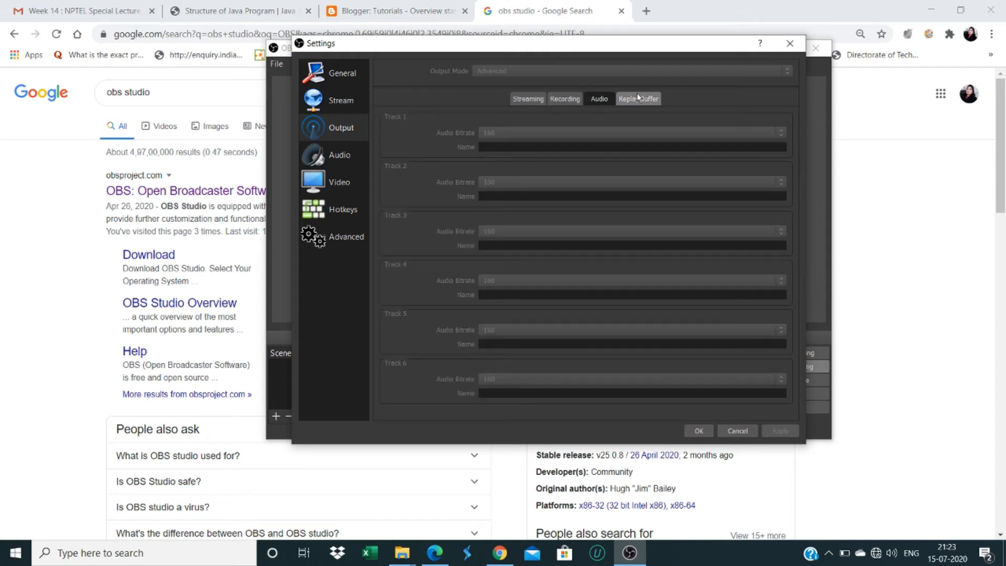
left_click(651, 99)
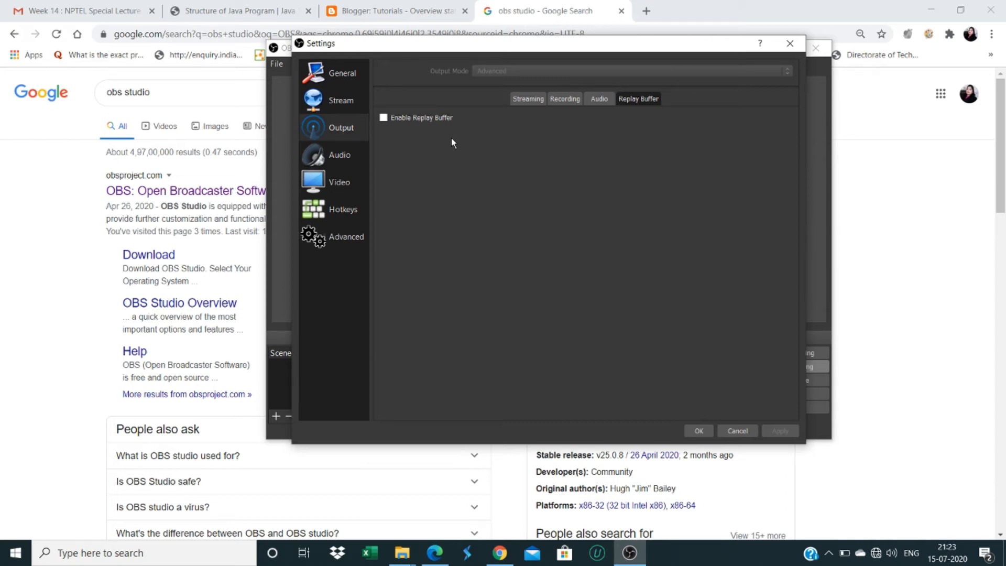
Review the Audio, Video and Hotkeys settings, including the hotkeys for starting and stopping recording
left_click(340, 156)
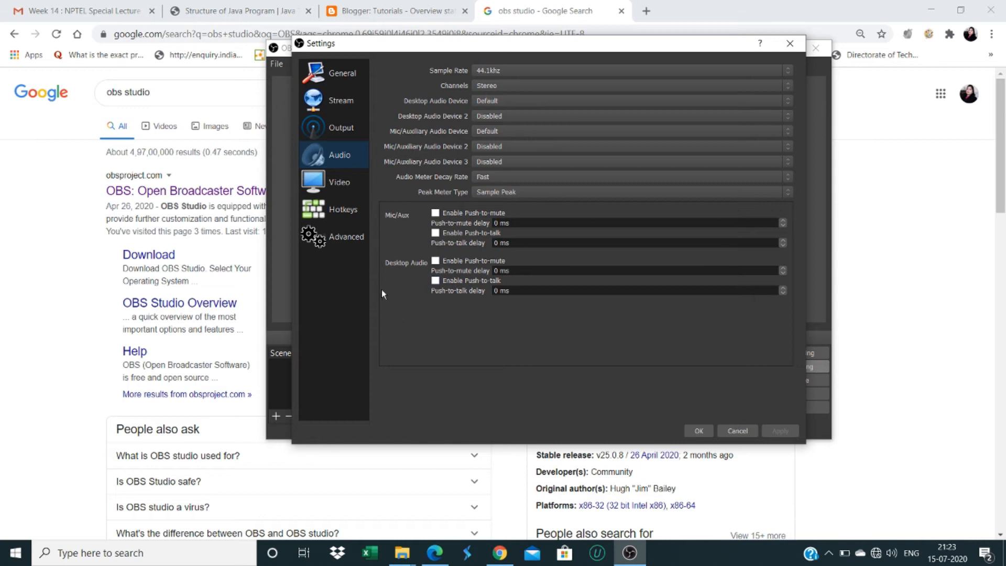
left_click(344, 184)
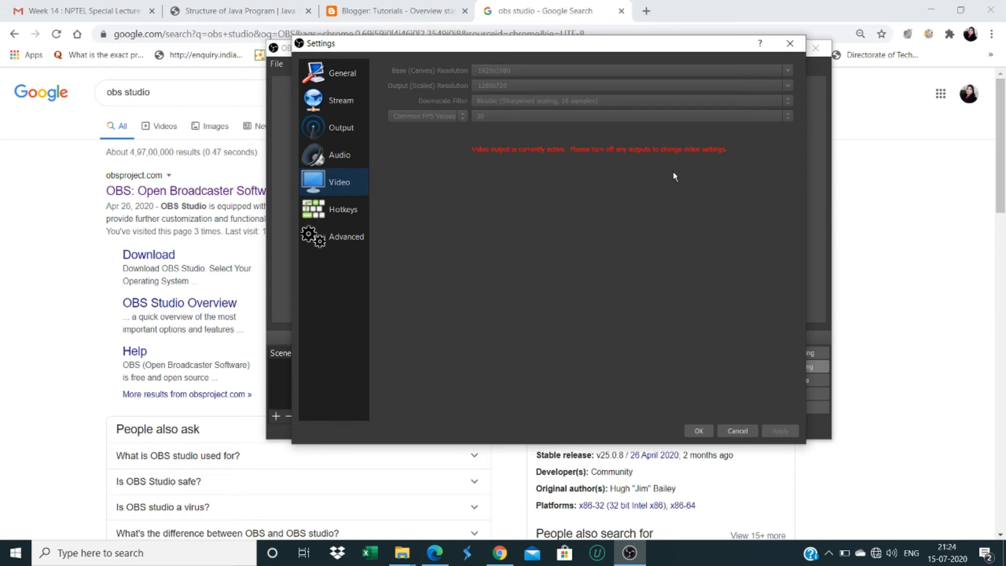
left_click(324, 208)
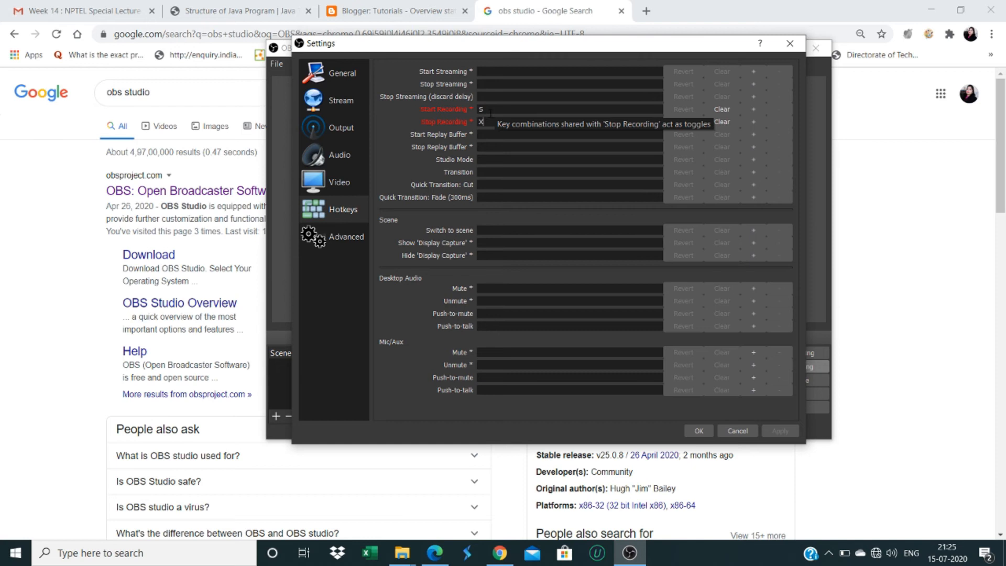
Review the Advanced settings for recording file names, stream delay and automatic reconnection, and close the settings with OK
left_click(335, 239)
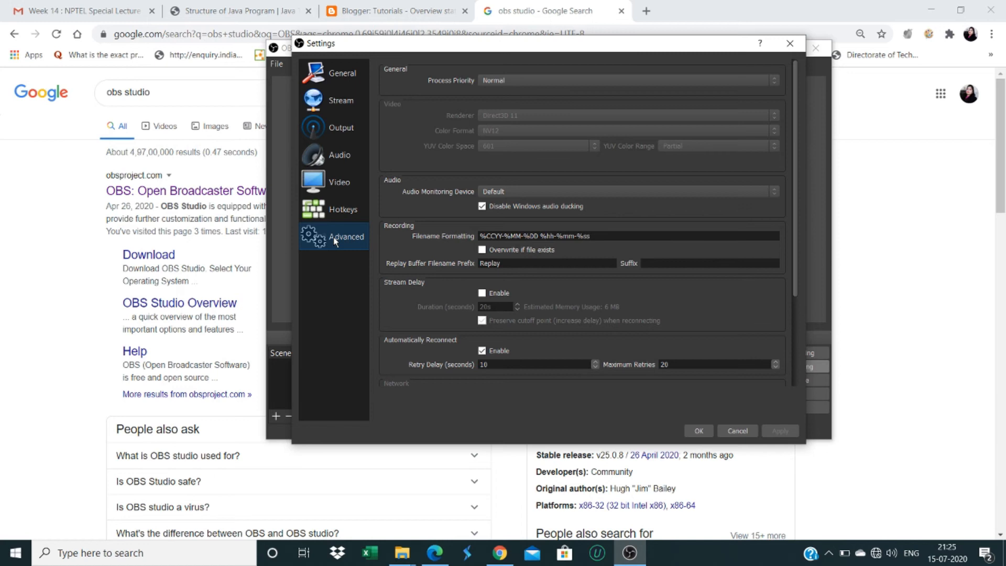
left_click(698, 430)
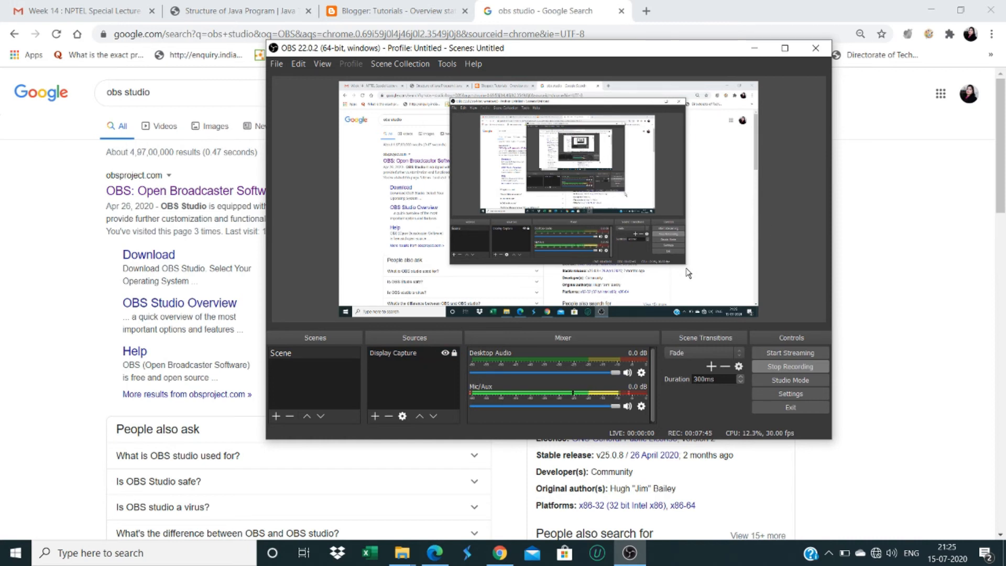
Add a new Video Capture Device source with the HP Wide Vision HD Camera and shrink it into the captured display's upper-right corner
left_click(376, 417)
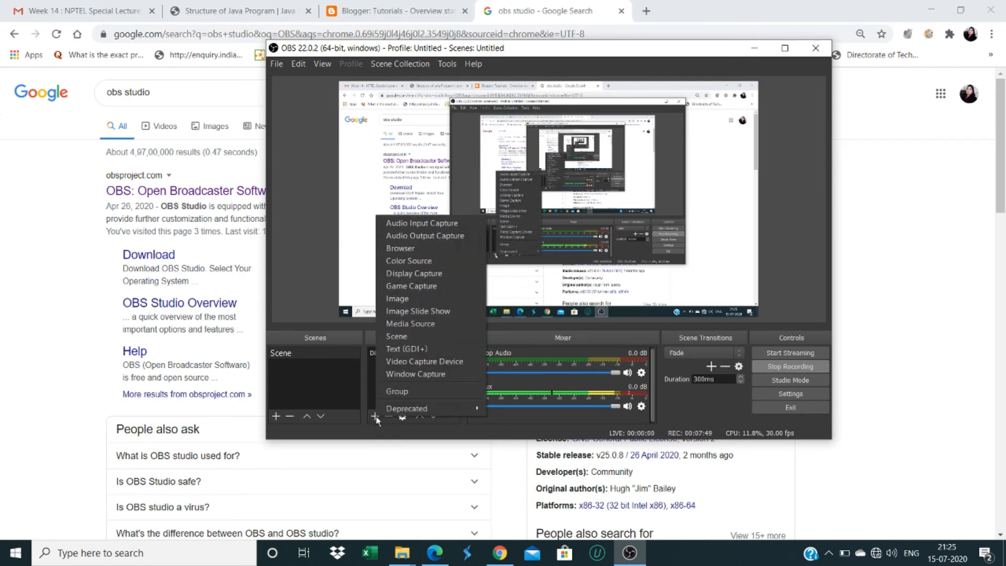
left_click(399, 361)
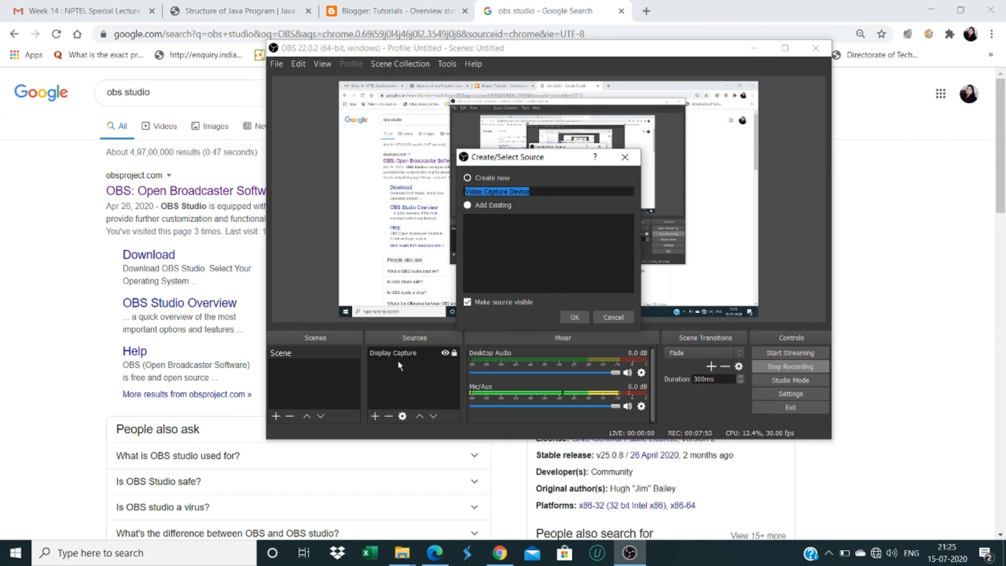
left_click(575, 317)
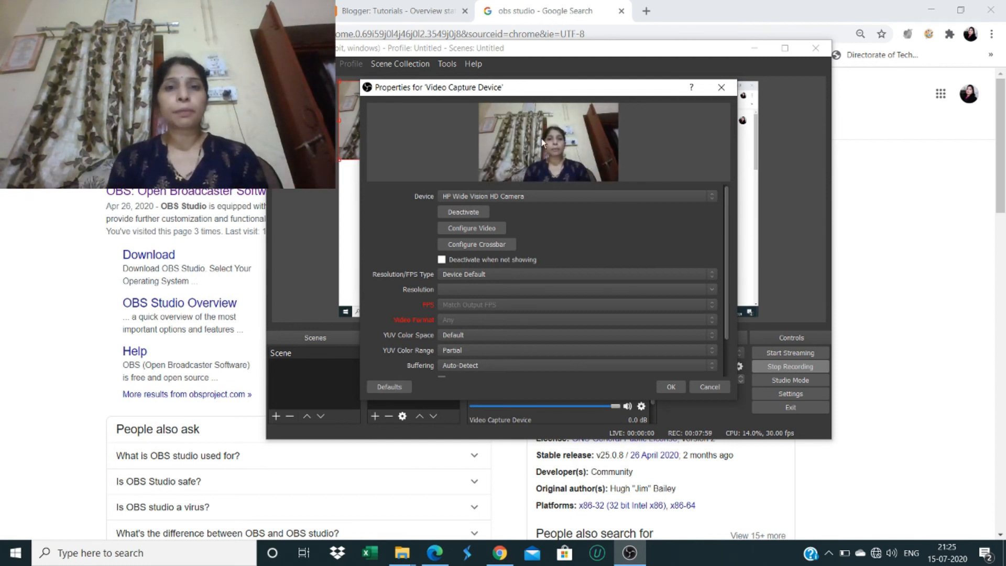
left_click(672, 387)
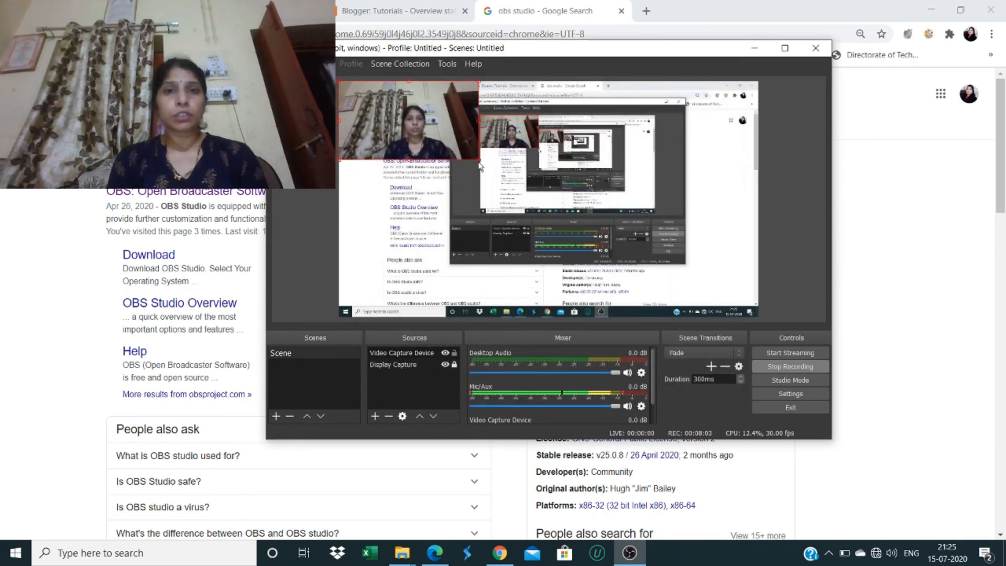
left_click_drag(479, 160, 706, 101)
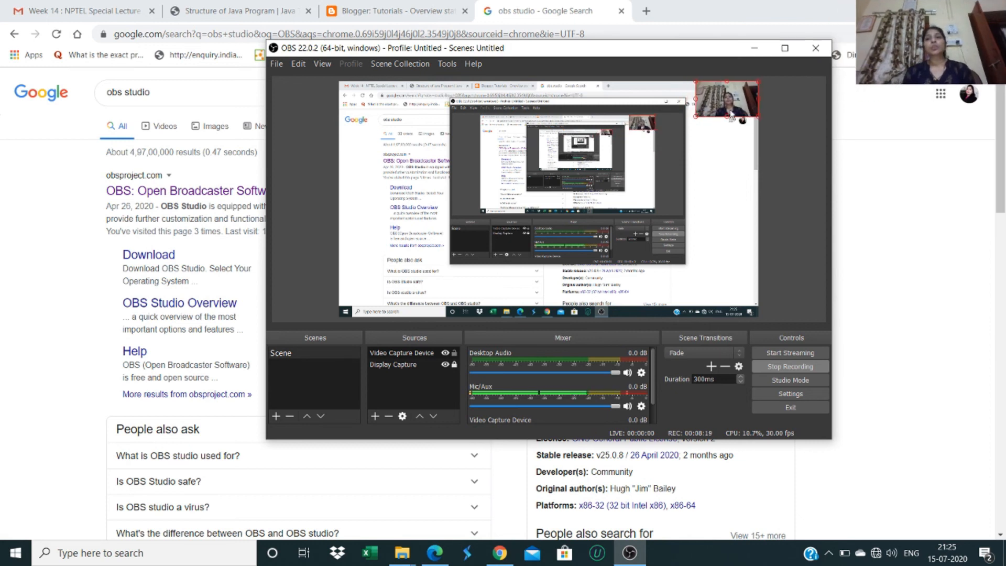
Remove the Video Capture Device source from the scene
left_click(428, 355)
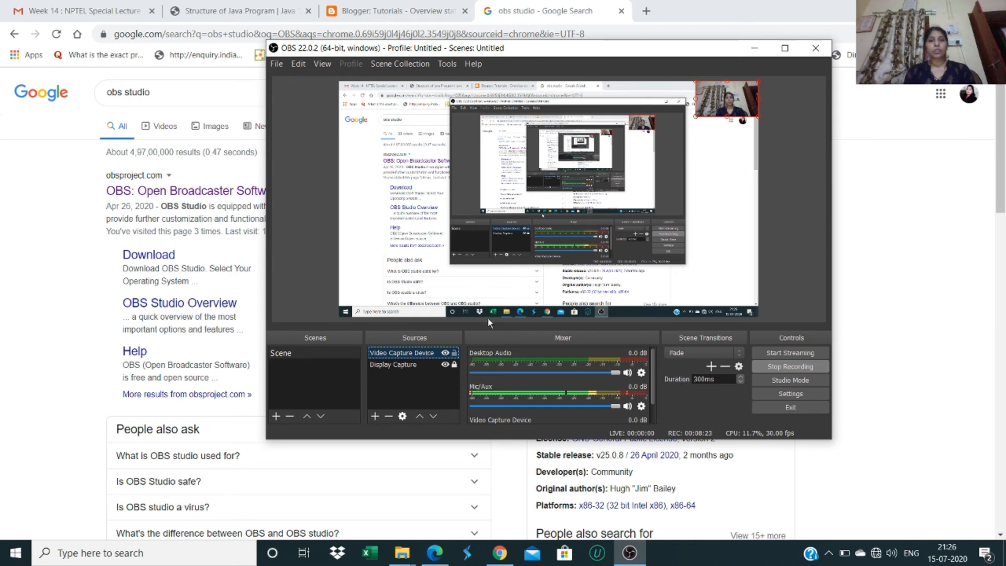
left_click(389, 416)
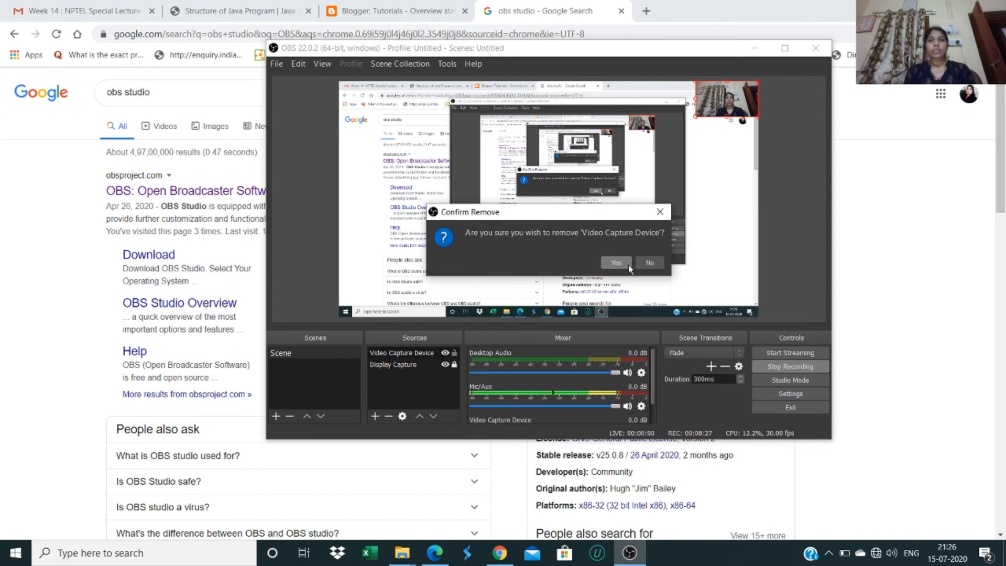
left_click(628, 264)
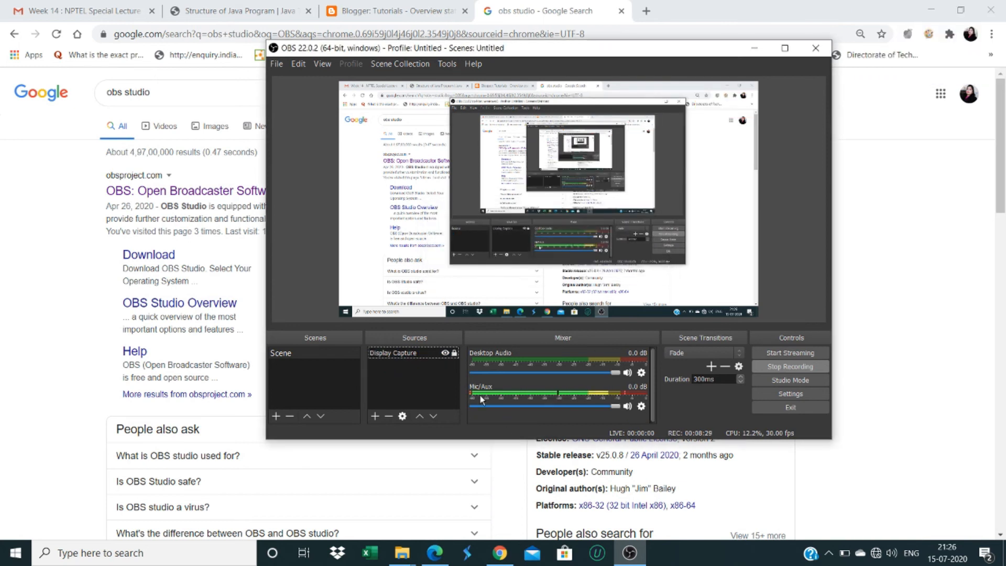